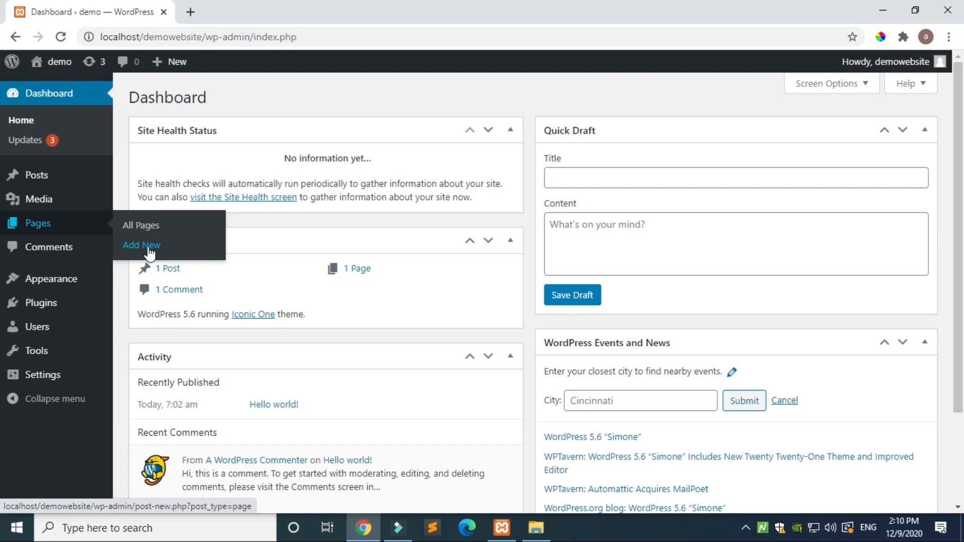
- Create a new page and title it "About us"
left_click(150, 251)
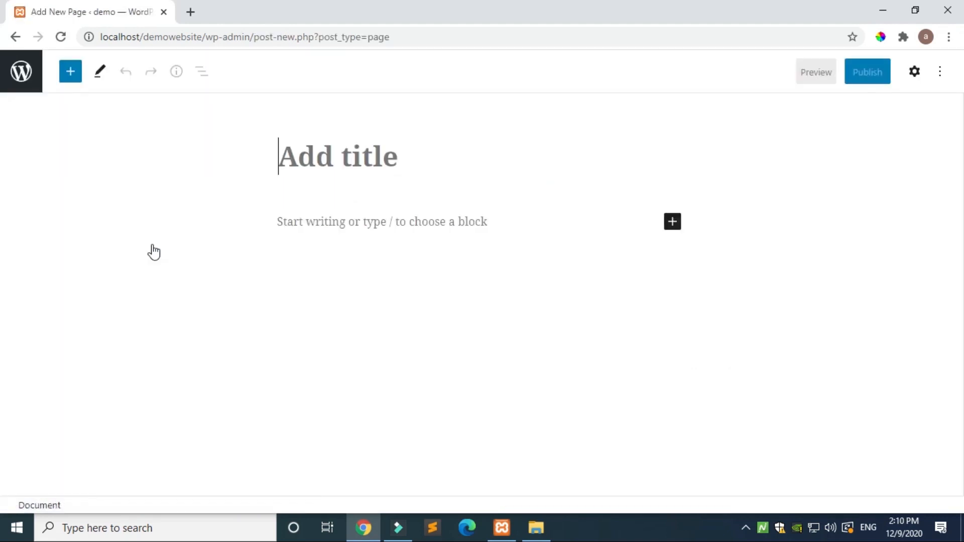
left_click(356, 160)
type("About")
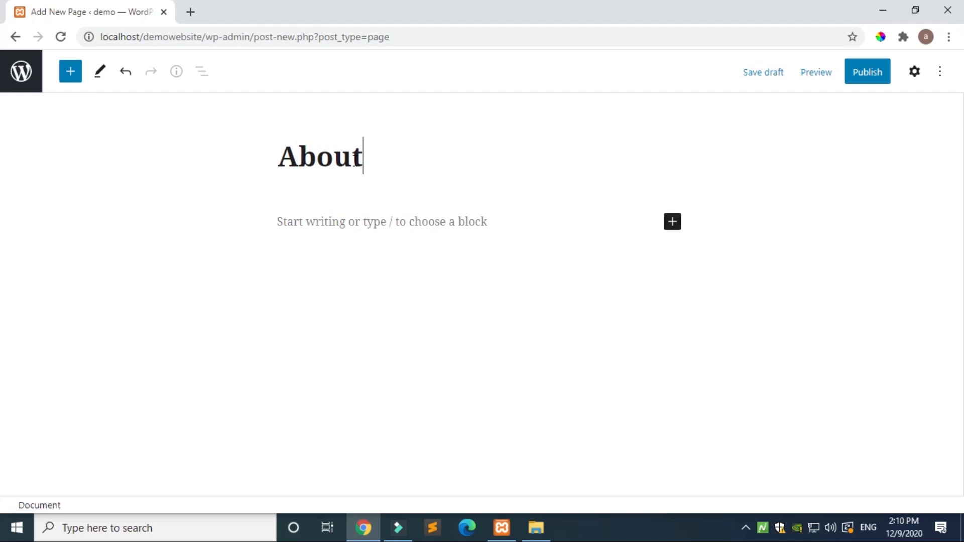
type(" us")
left_click(361, 257)
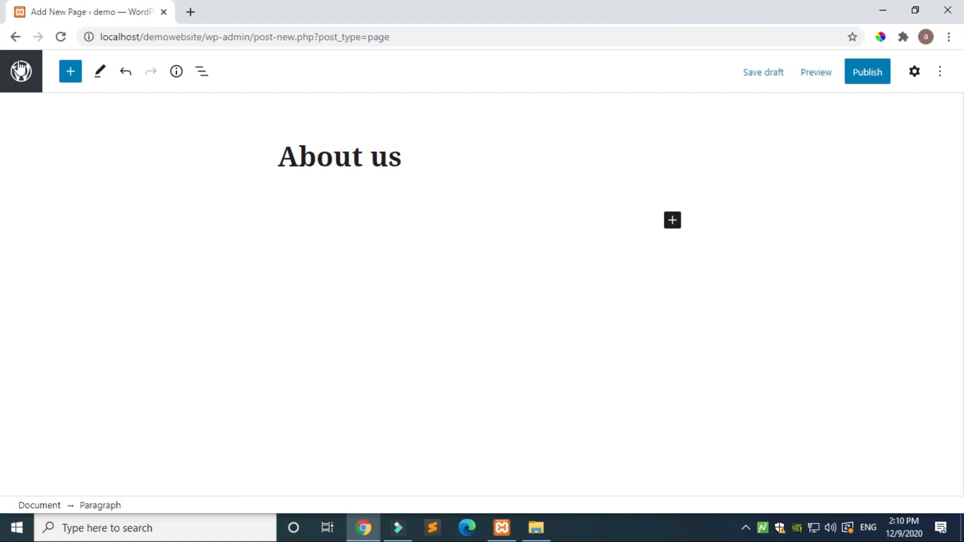
- Insert a Paragraph block beneath the page title
left_click(70, 78)
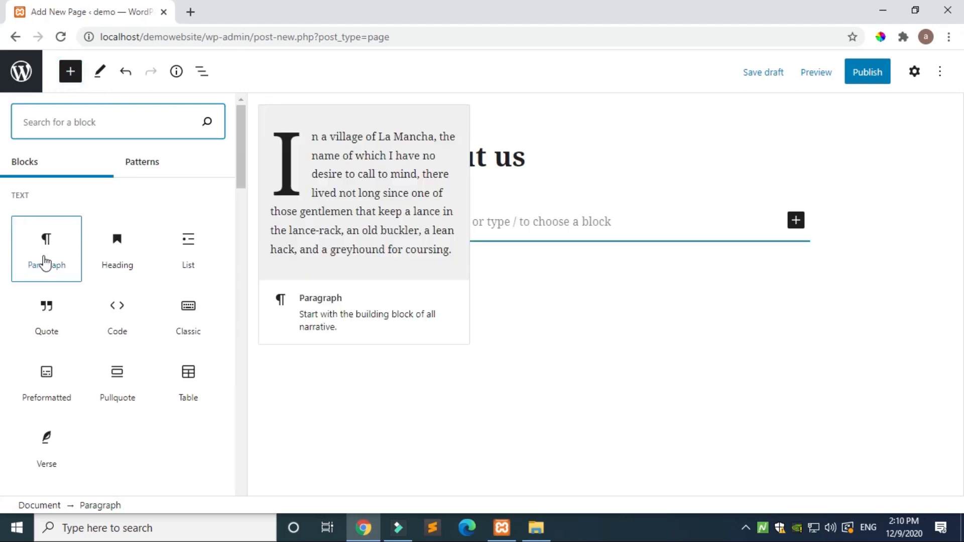
left_click(46, 262)
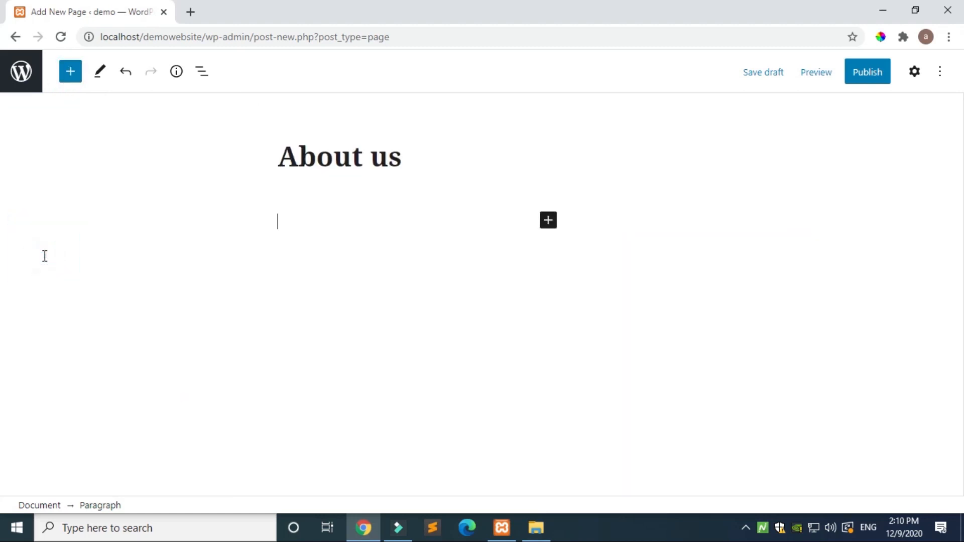
left_click(350, 267)
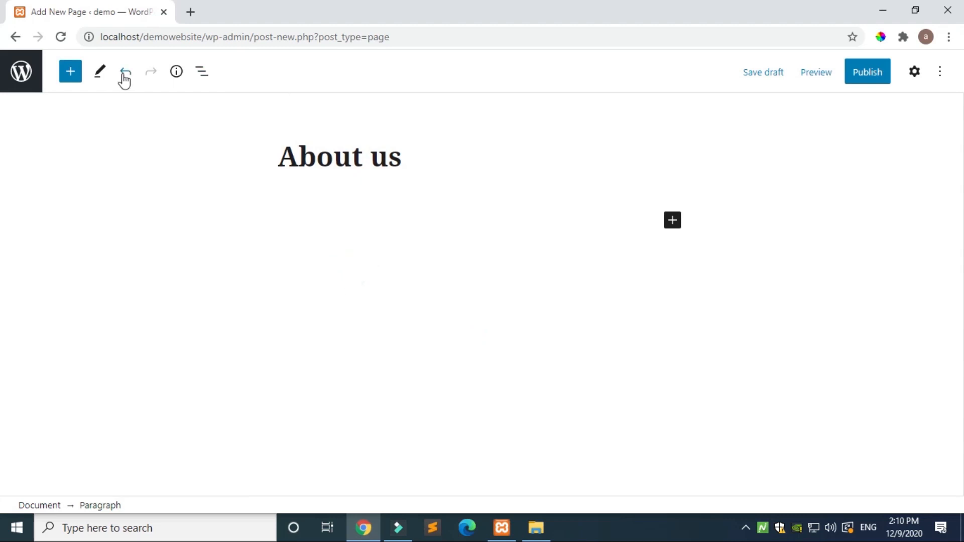
- Look through the available block types, from text and media to design and embeds, and close the block library
left_click(69, 75)
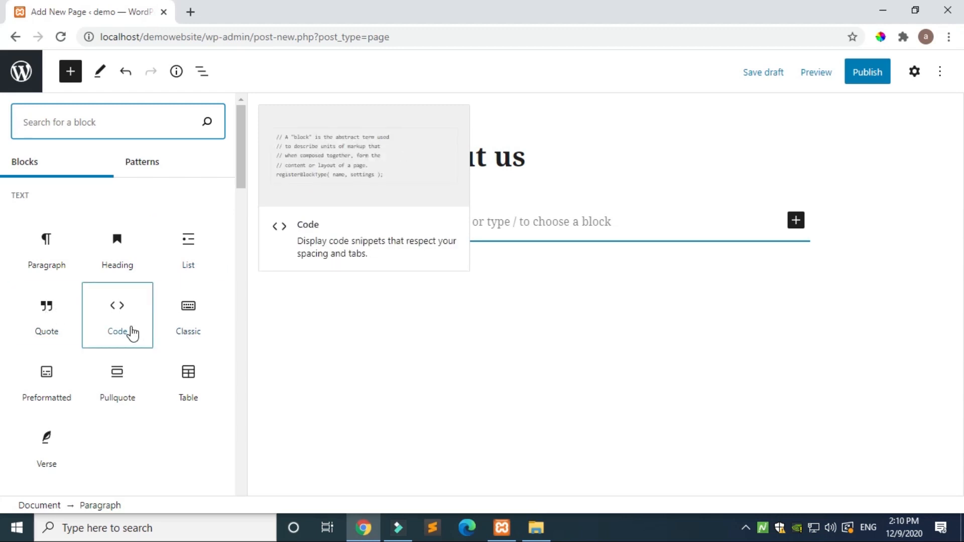
scroll(94, 369, "down", 5)
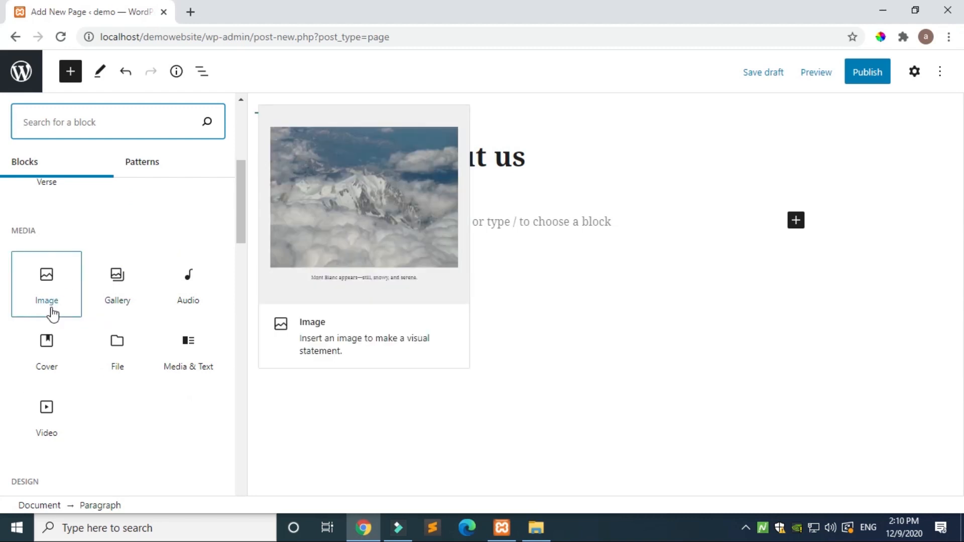
scroll(122, 333, "down", 1)
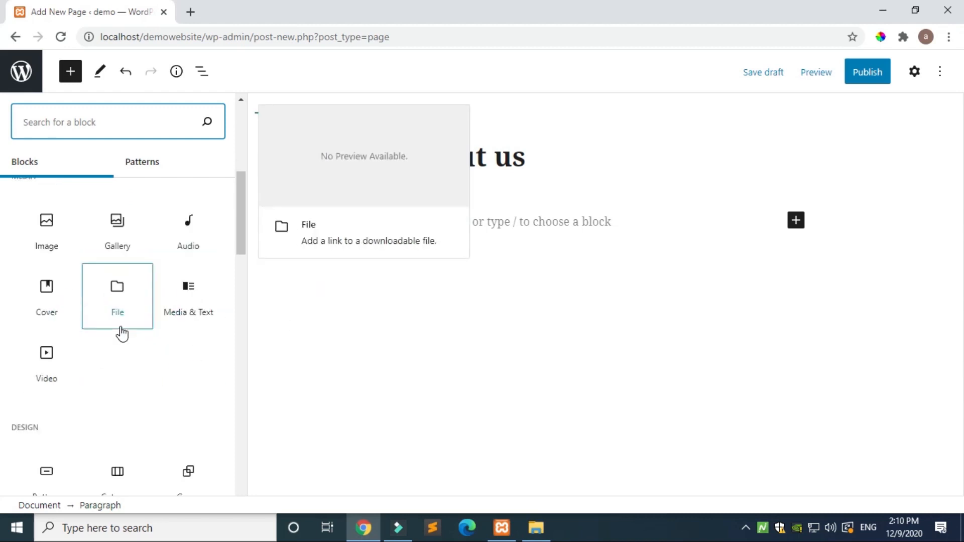
scroll(122, 333, "down", 8)
scroll(122, 333, "down", 5)
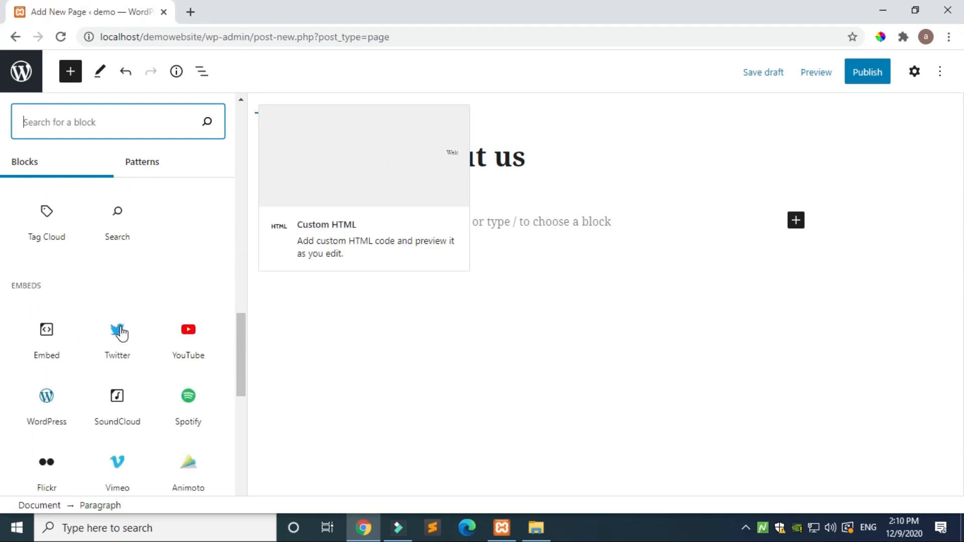
scroll(121, 333, "down", 6)
scroll(121, 333, "up", 15)
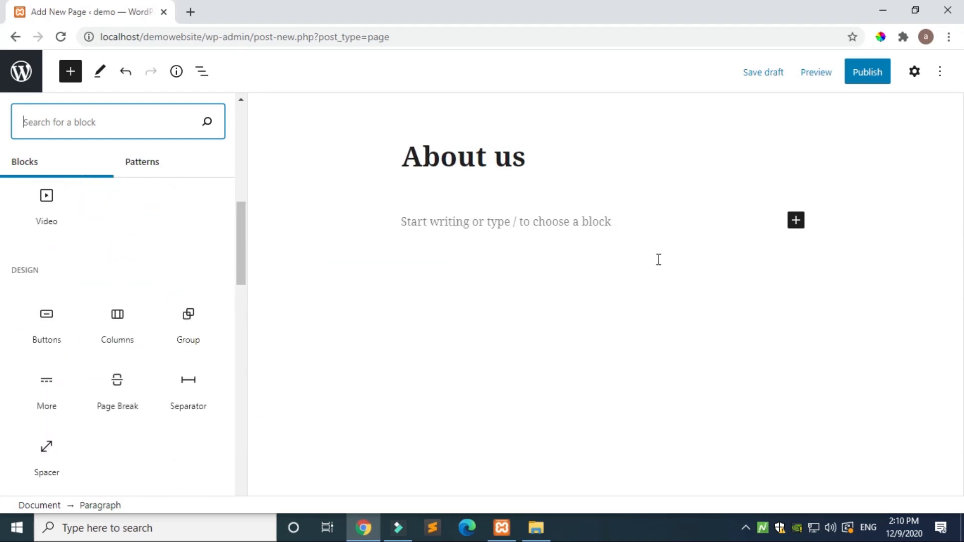
left_click(572, 285)
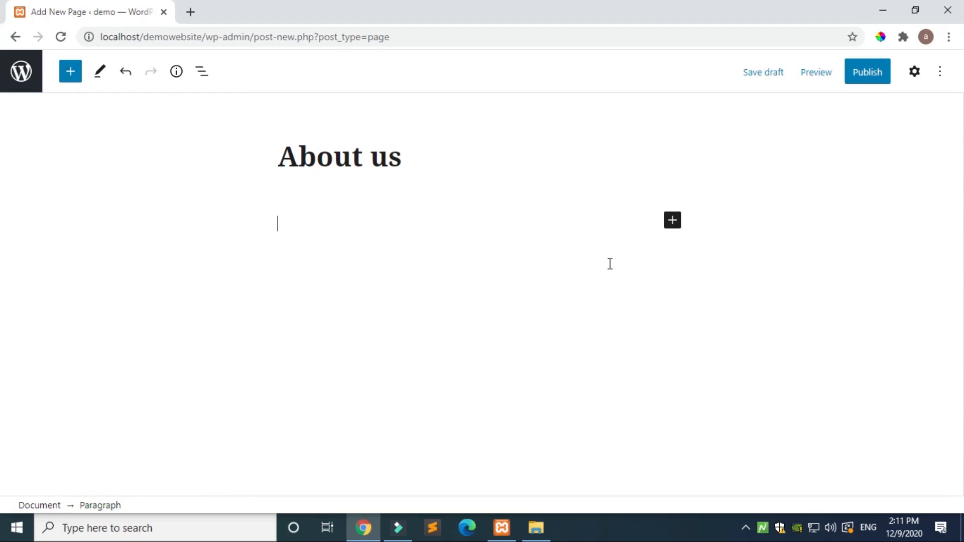
- Write "Welcome to About us page" in the paragraph below the title
left_click(515, 311)
left_click(332, 258)
type("Welcom")
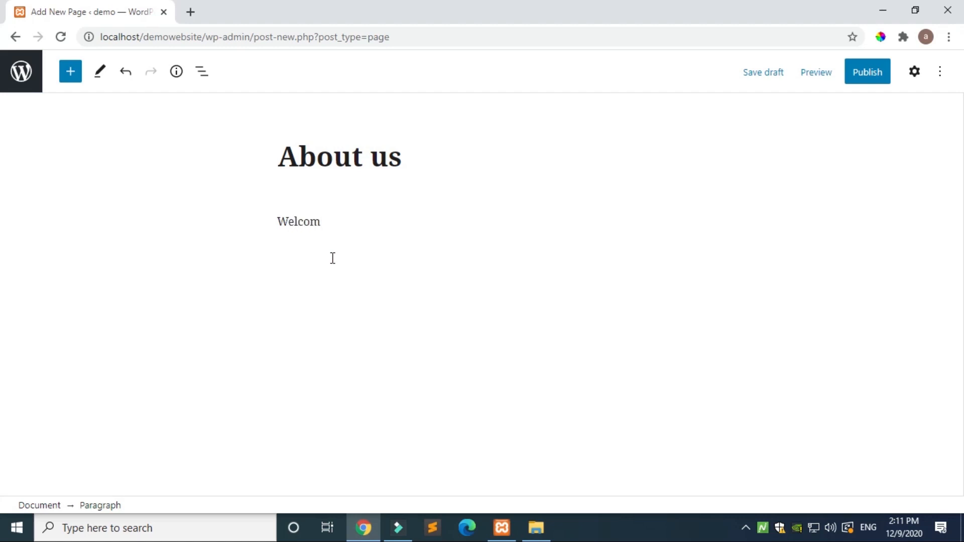
type("e to About us page")
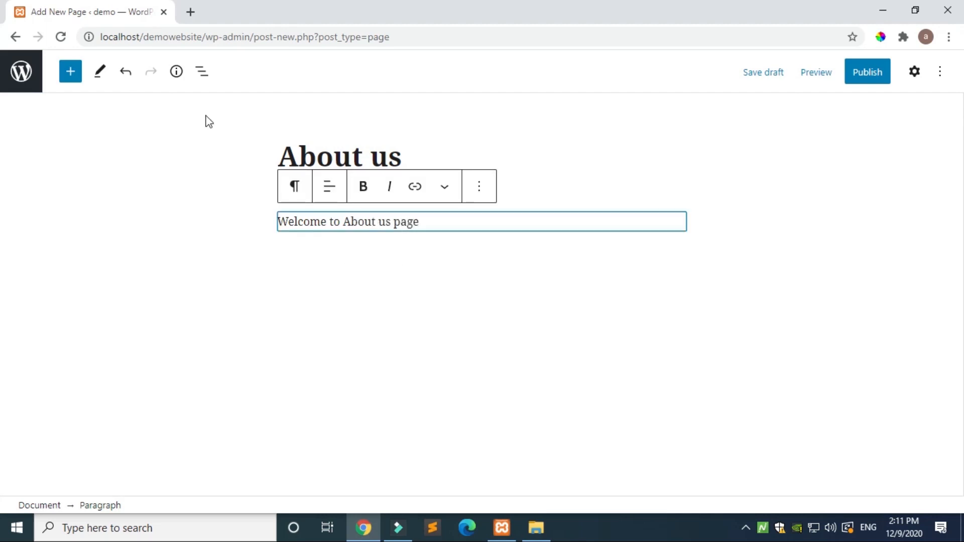
- Publish the About us page with public visibility and dismiss the publishing summary
left_click(870, 83)
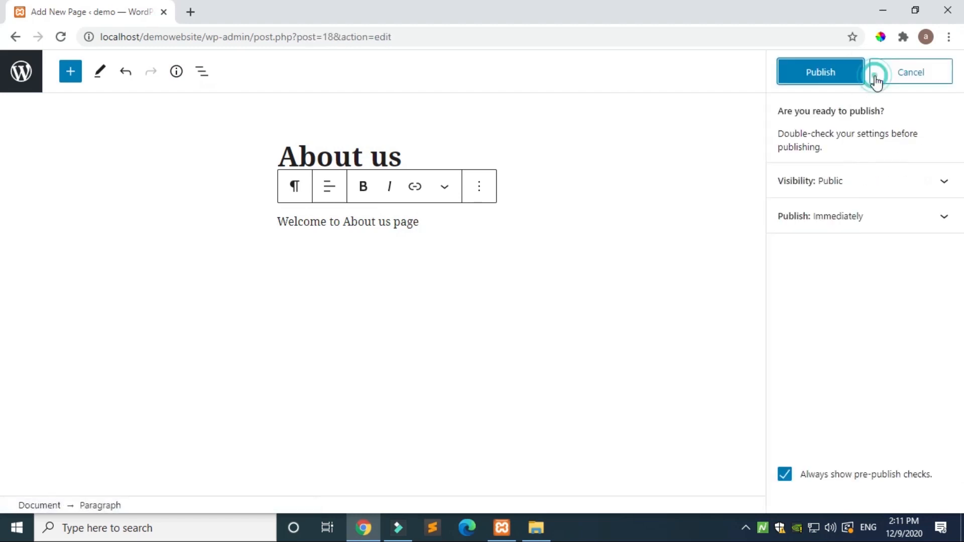
left_click(821, 82)
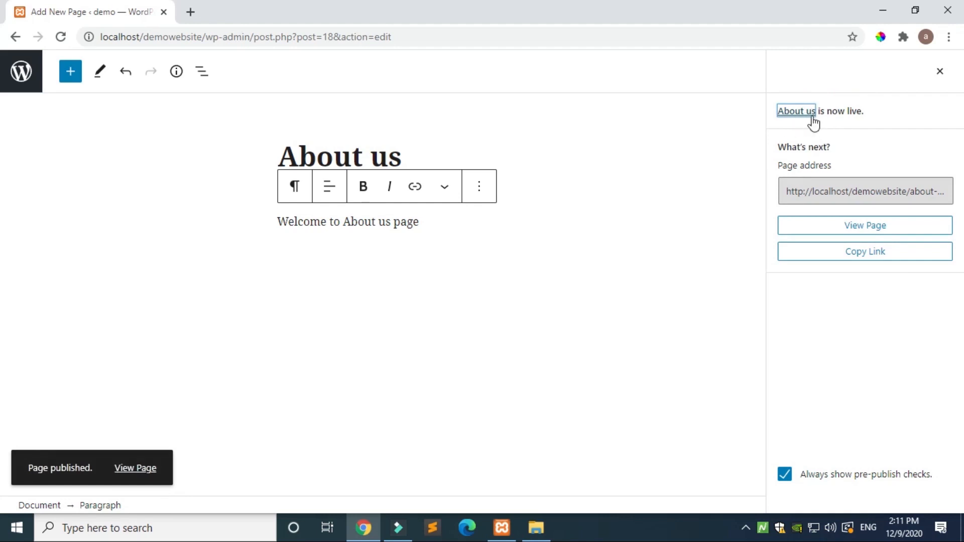
left_click(938, 75)
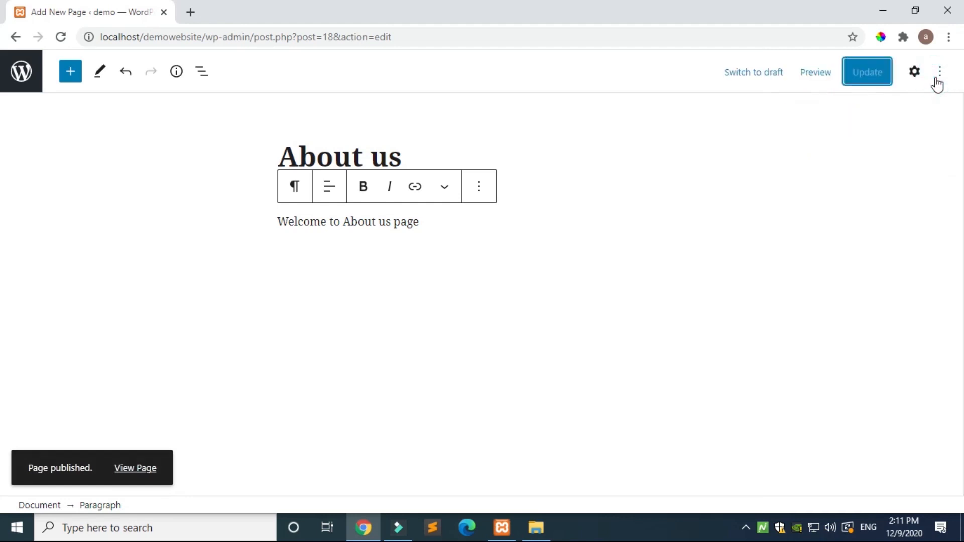
left_click(364, 245)
left_click(369, 312)
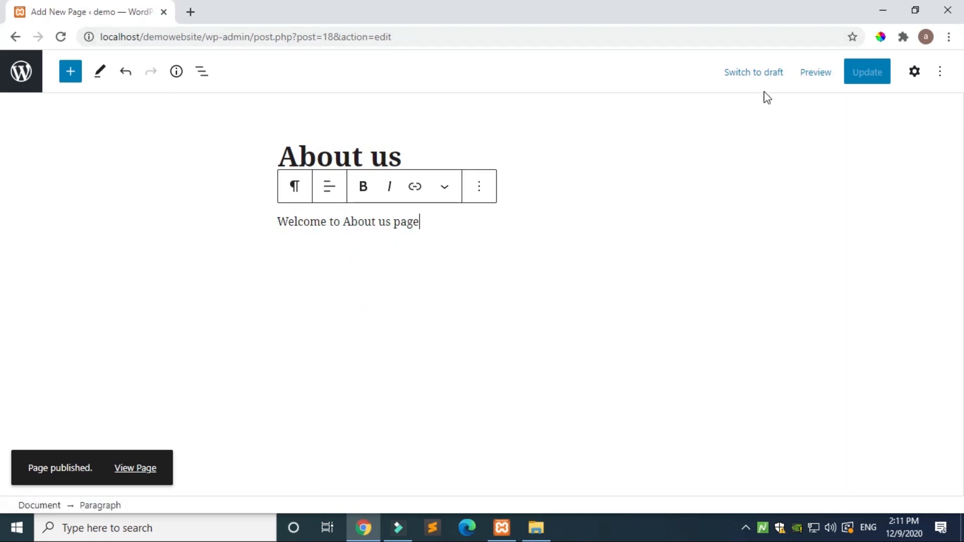
- Preview the About us page at tablet size and return to the desktop view
left_click(813, 74)
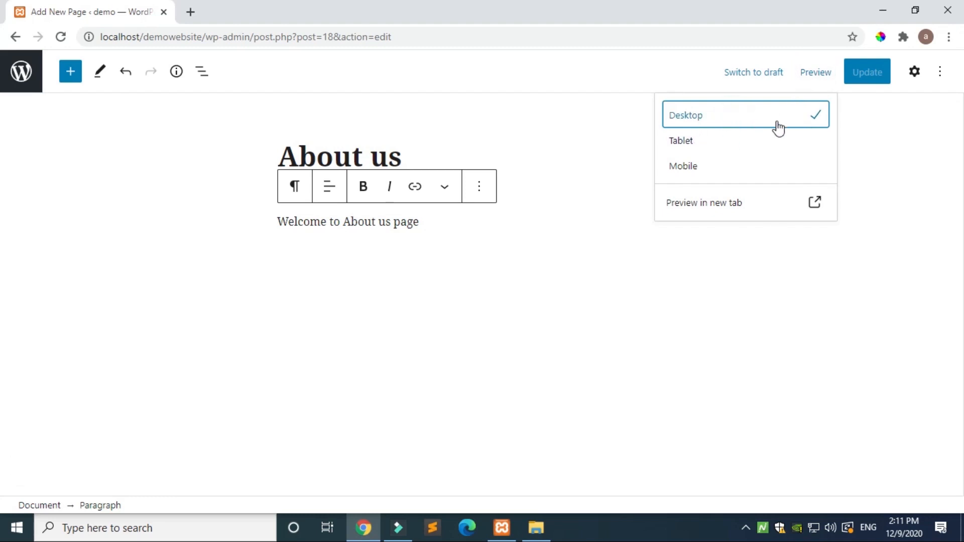
key("Escape")
left_click(813, 74)
left_click(695, 143)
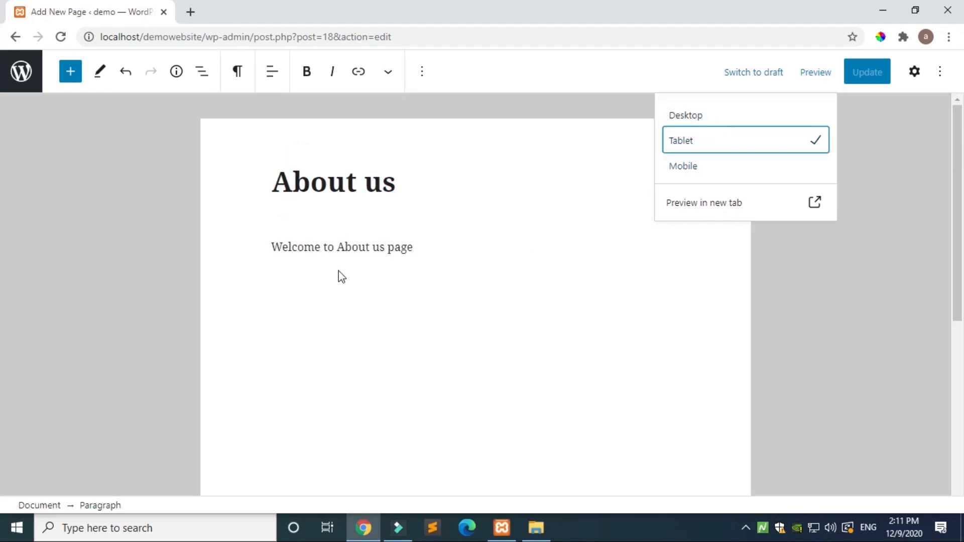
left_click(731, 121)
- Show the welcome paragraph's block settings and change its font size to Medium, then to a custom 25
left_click(916, 72)
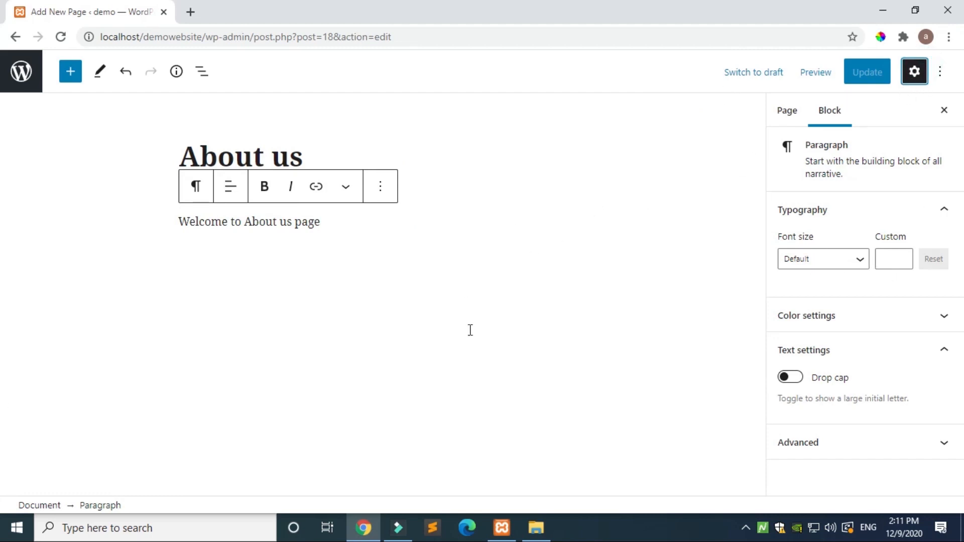
left_click(860, 260)
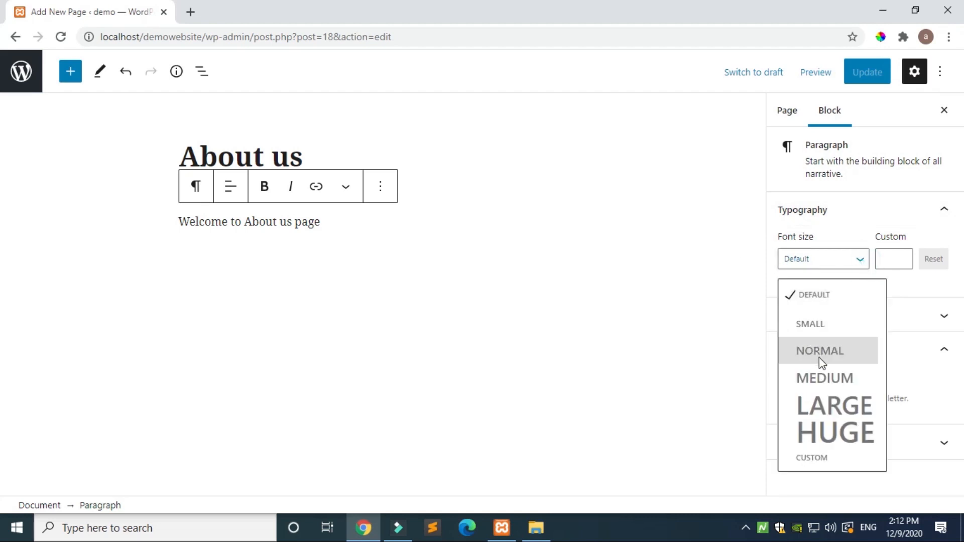
left_click(818, 377)
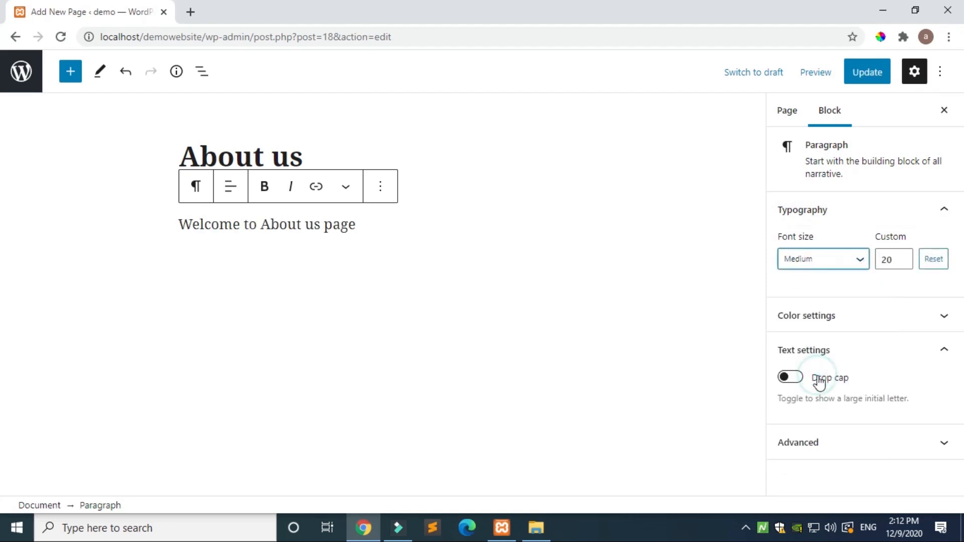
left_click(892, 262)
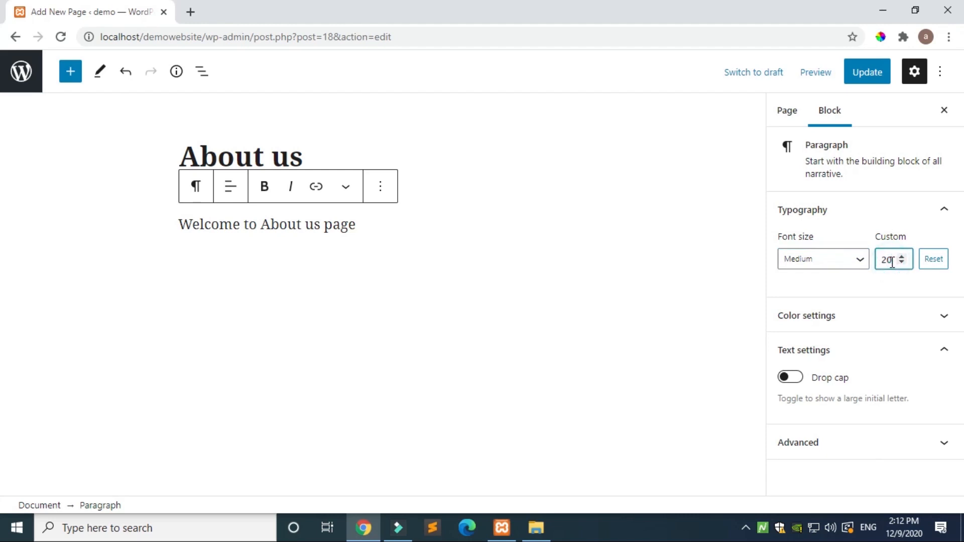
key("BackSpace")
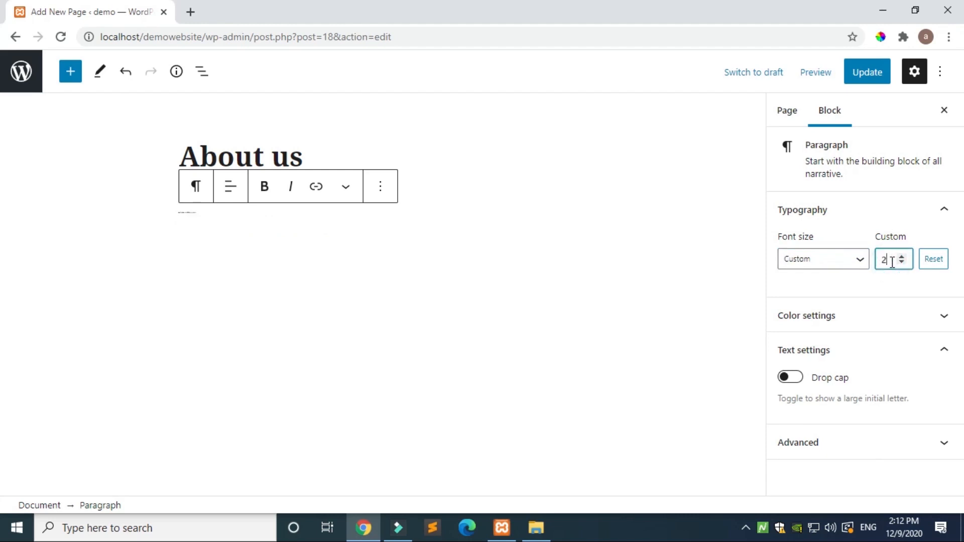
type("5")
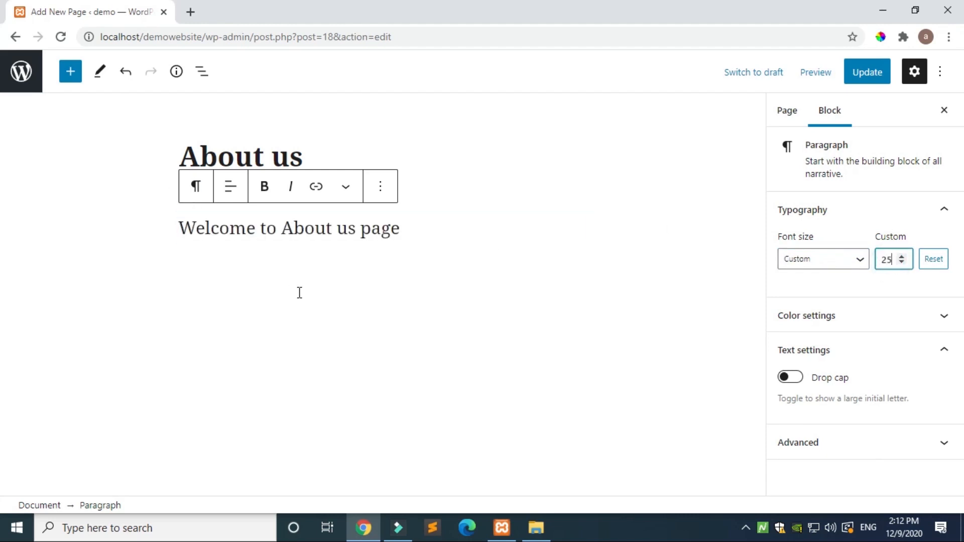
- Try orange and purple text on the welcome paragraph, settle on yellow text, and give it a black background
left_click(843, 321)
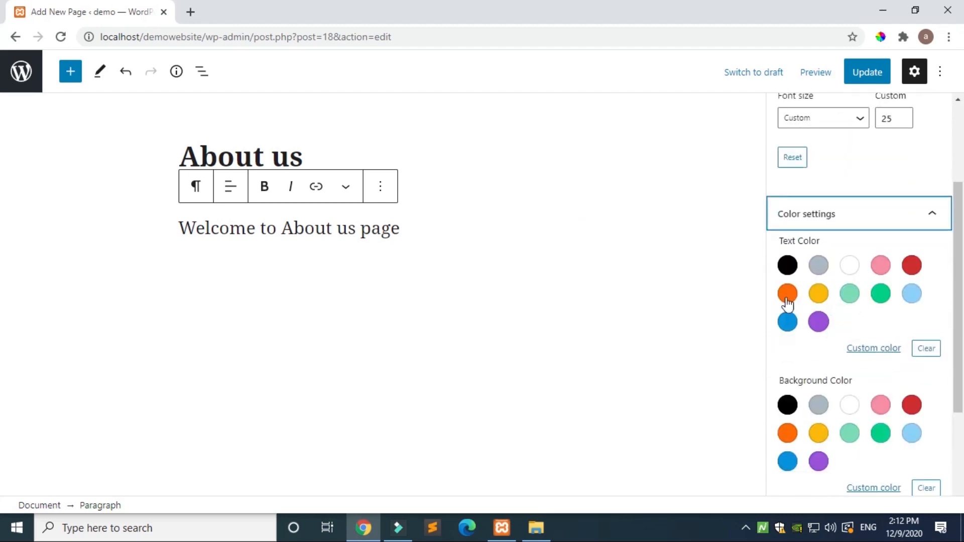
left_click(787, 297)
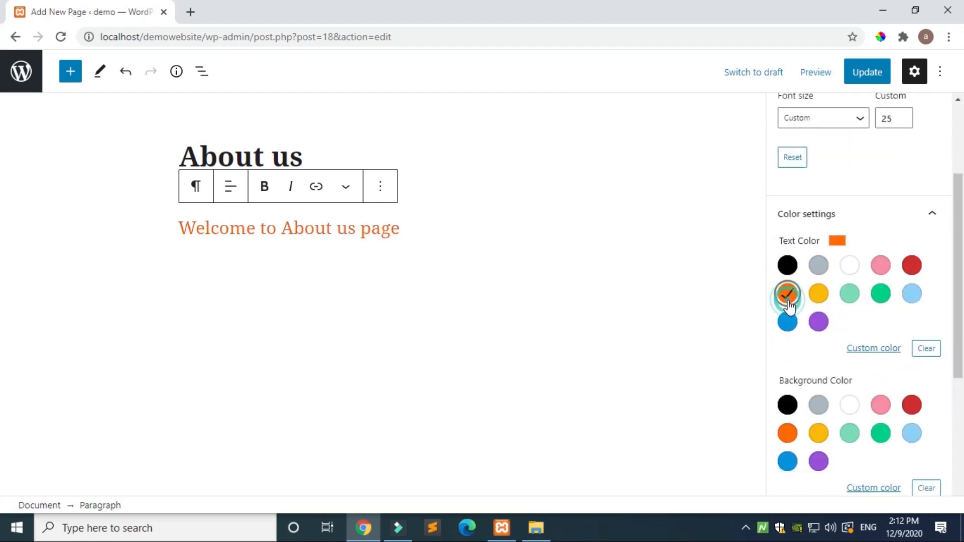
left_click(817, 322)
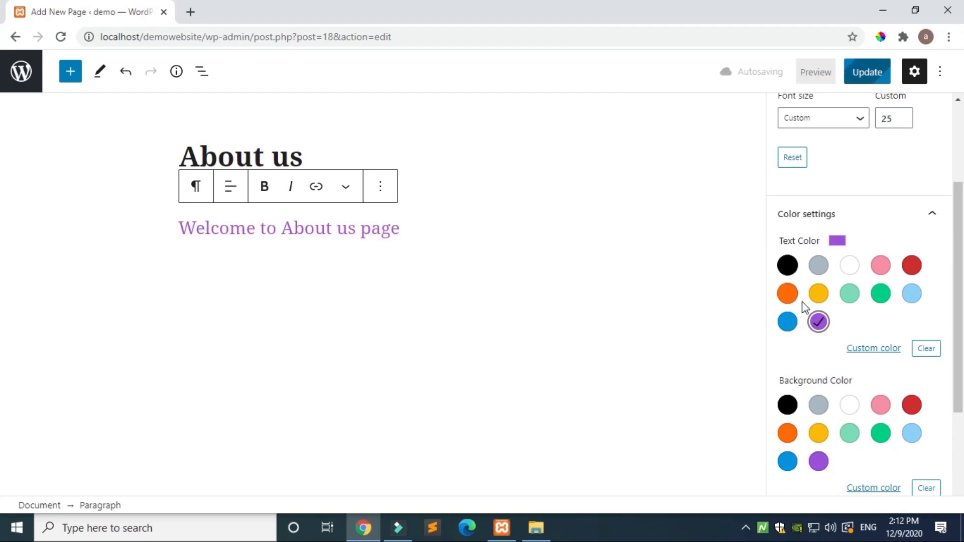
left_click(817, 301)
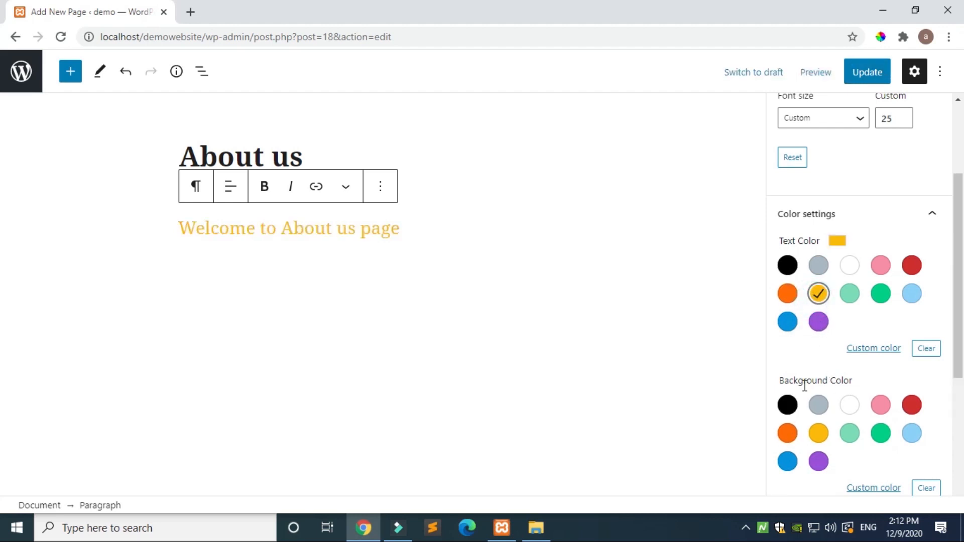
left_click(787, 405)
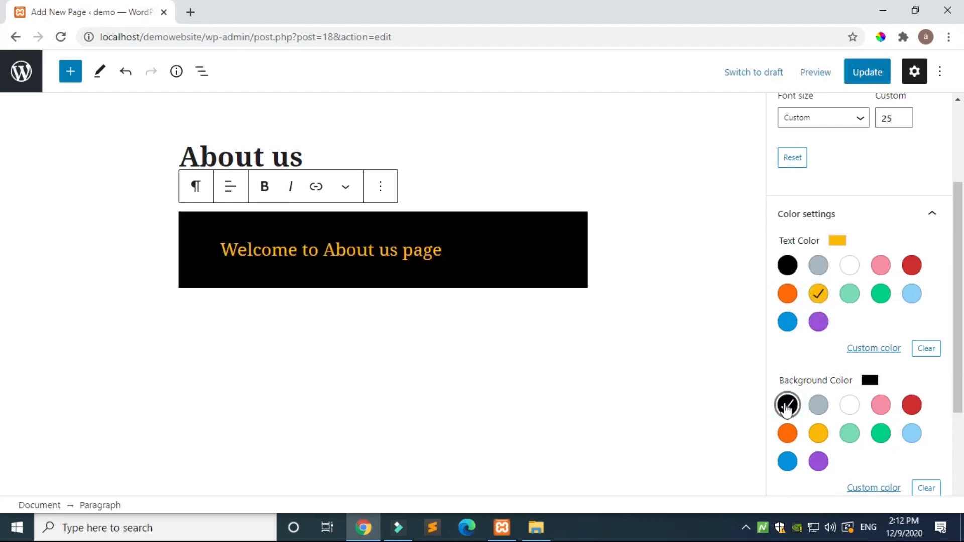
- Try the drop cap option on the welcome paragraph and switch it off again
scroll(875, 307, "down", 3)
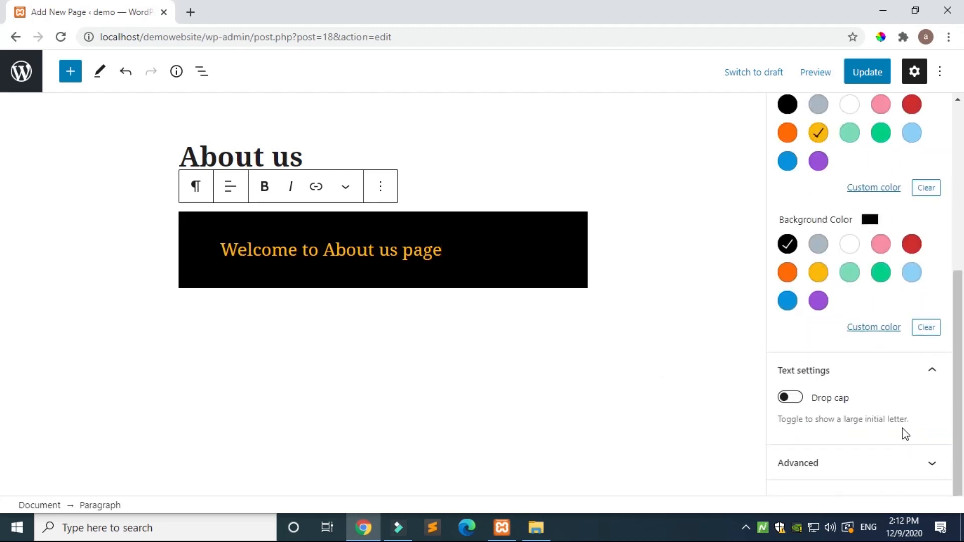
left_click(797, 400)
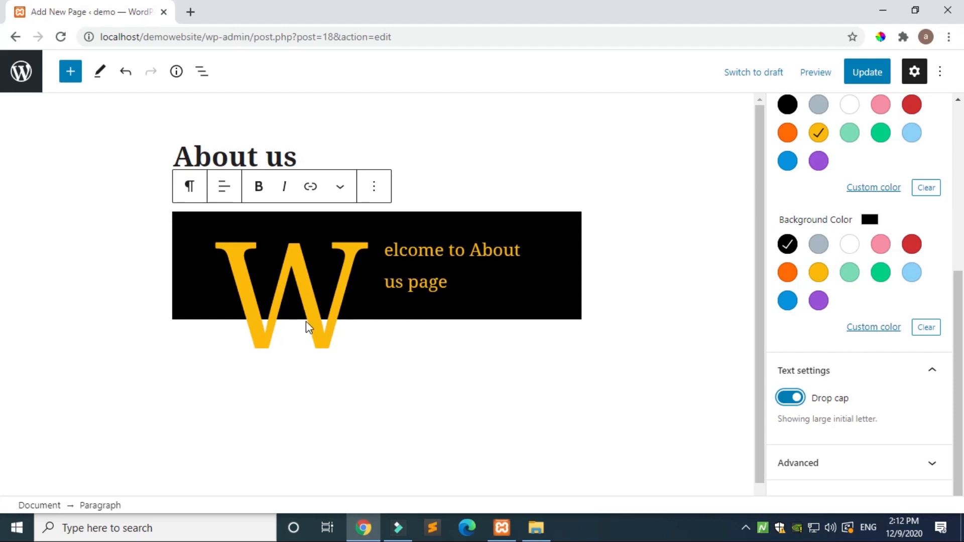
left_click(791, 399)
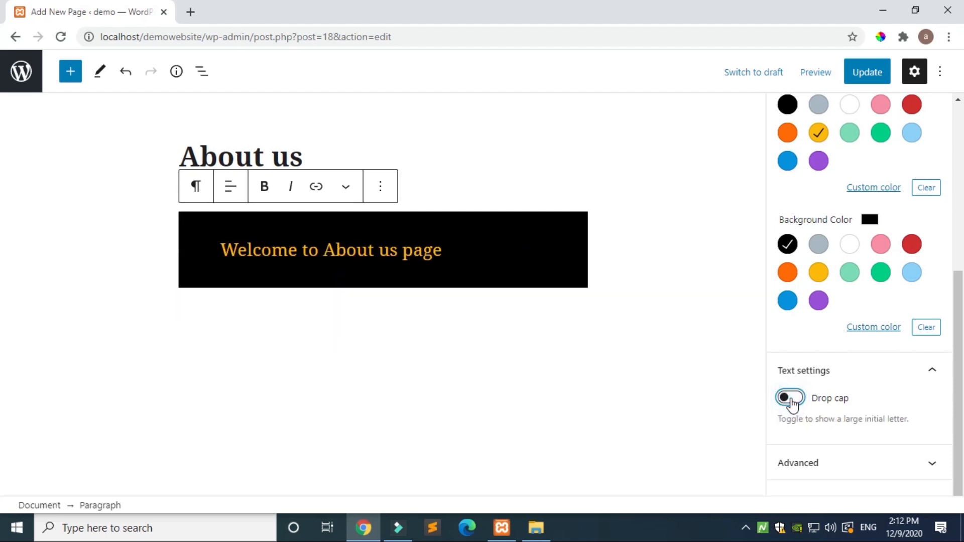
- Examine the welcome paragraph's advanced settings, including the HTML anchor and additional CSS class options
left_click(845, 462)
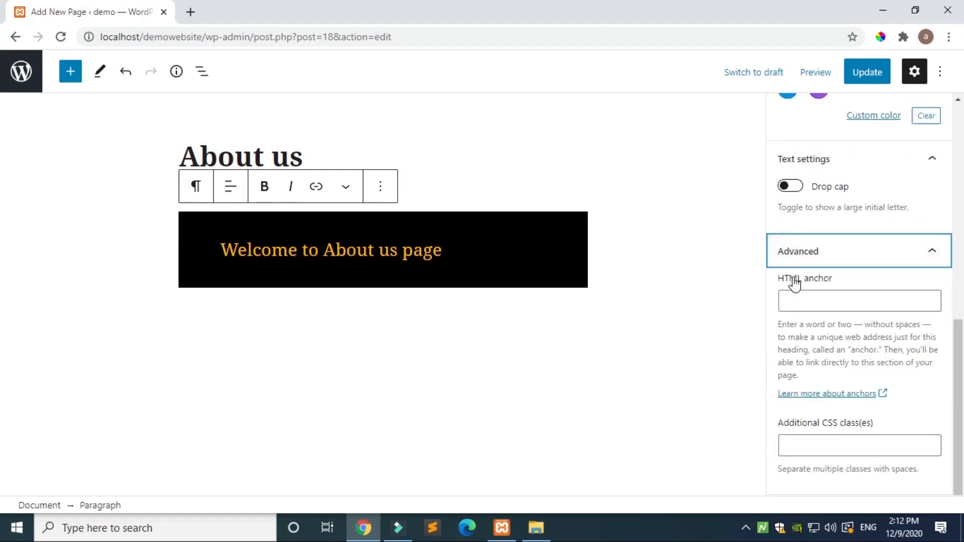
left_click(848, 298)
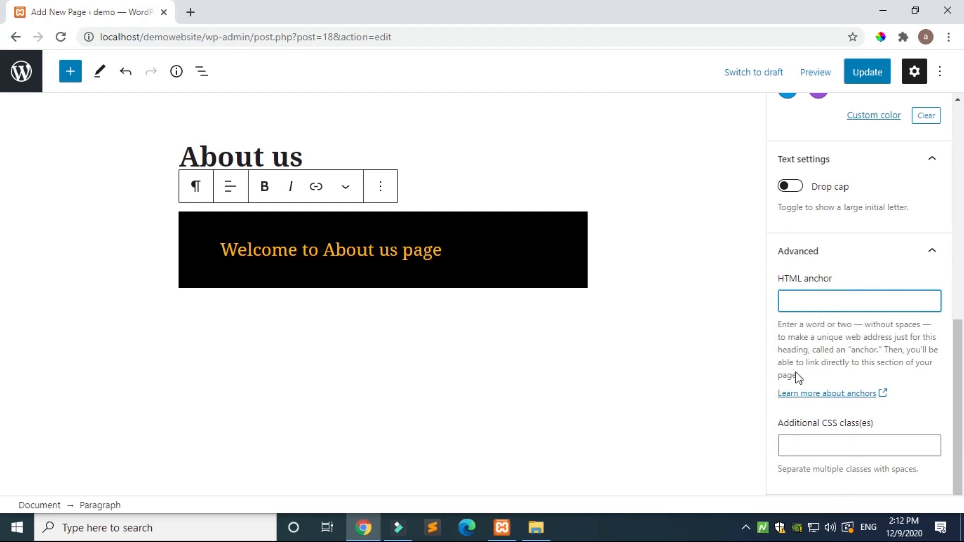
scroll(794, 402, "up", 10)
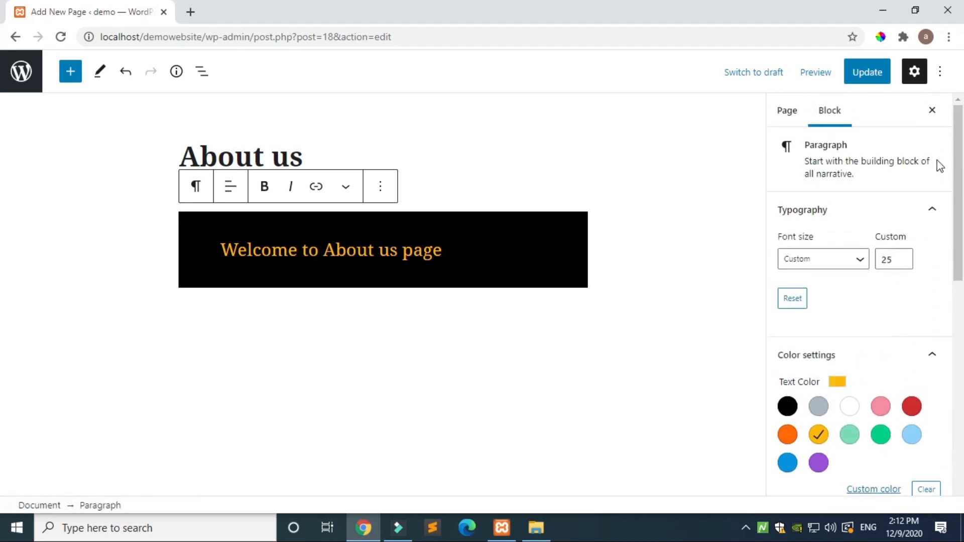
- Collapse the Typography settings, hide the block settings, and update the About us page
left_click(932, 214)
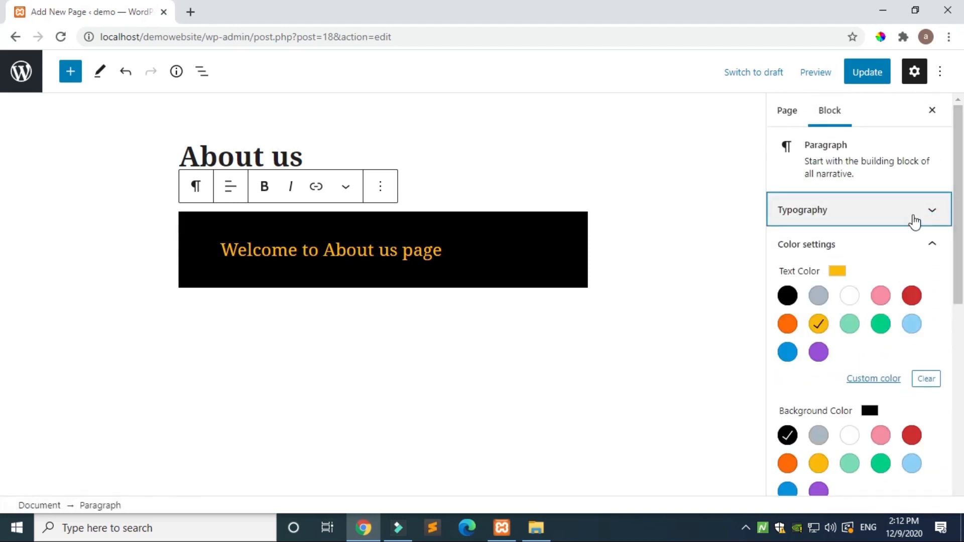
left_click(929, 111)
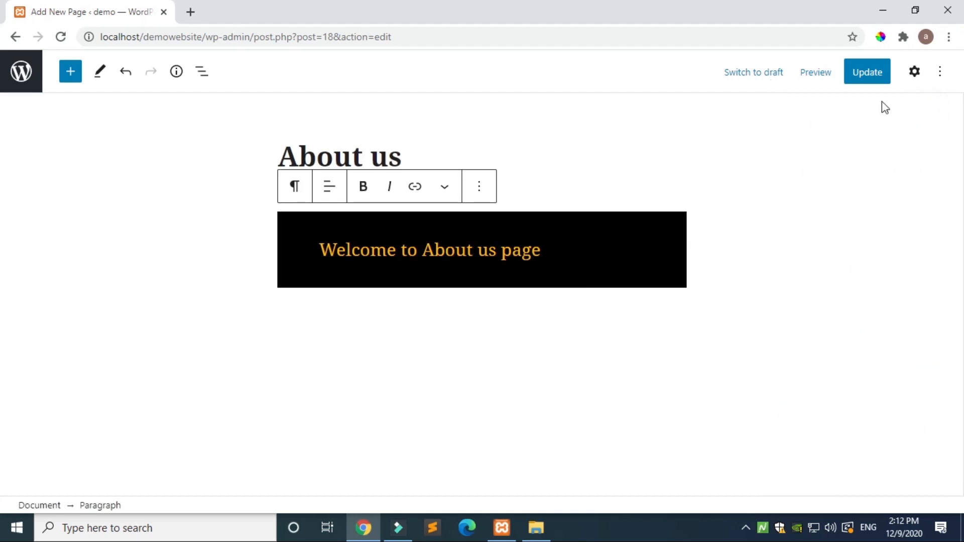
left_click(868, 74)
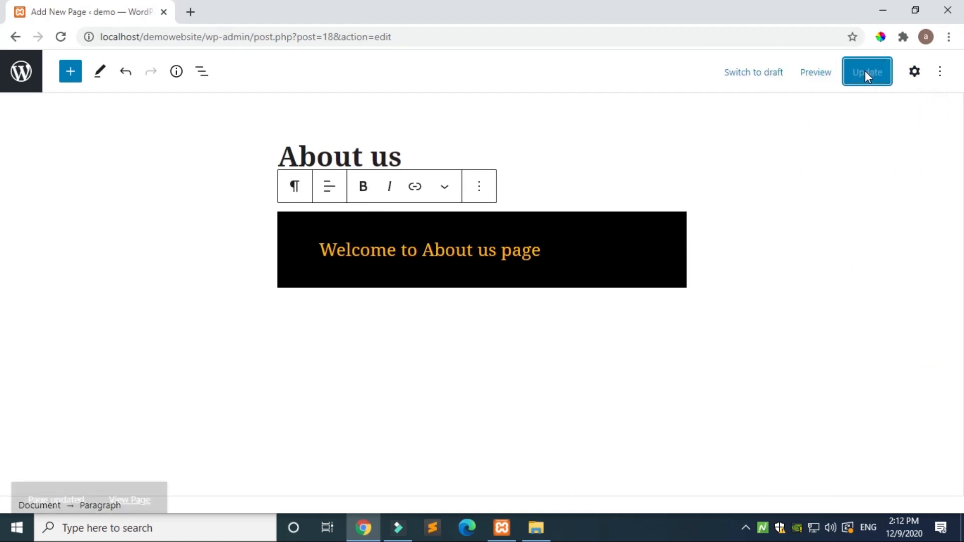
- Preview the updated About us page at tablet and mobile sizes, and return to the desktop view
left_click(817, 75)
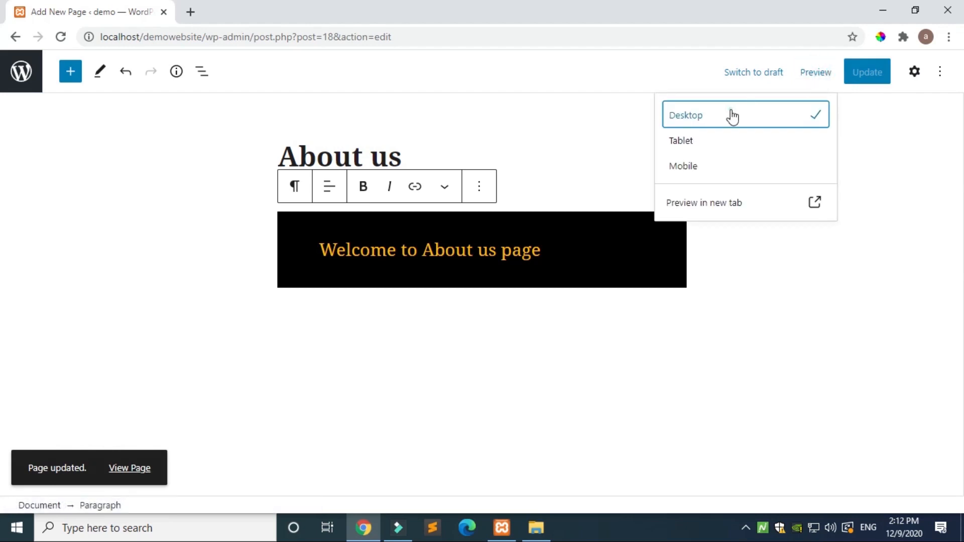
left_click(722, 149)
left_click(715, 177)
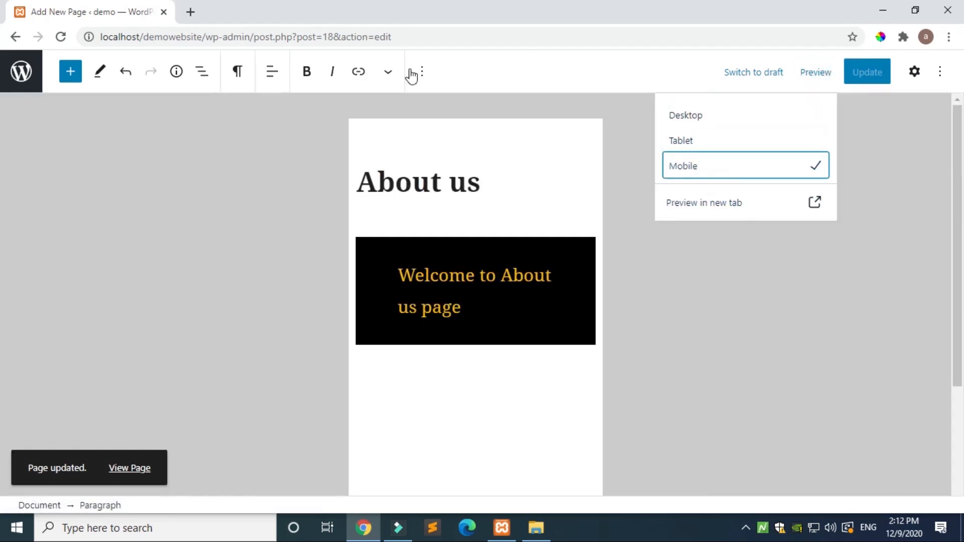
left_click(738, 117)
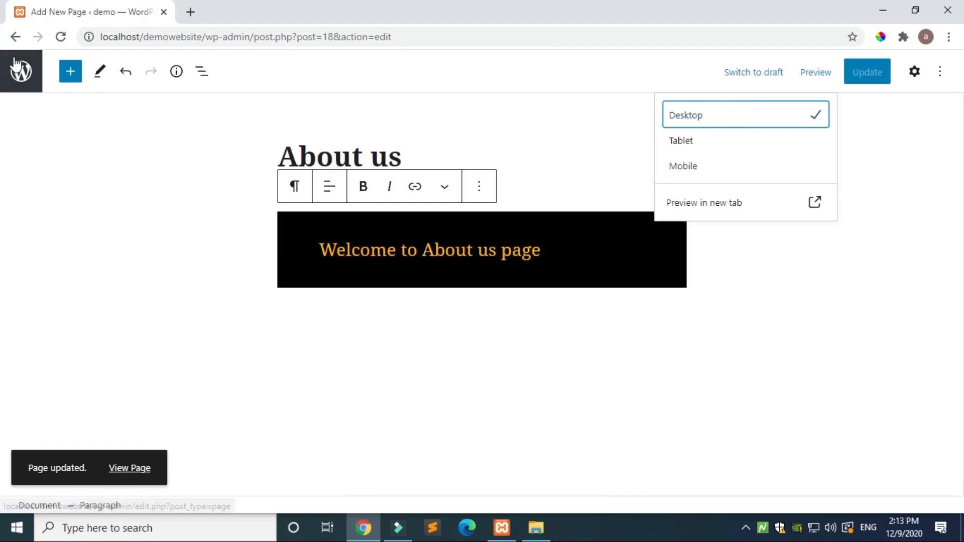
- Leave the page editor for the dashboard and open the list of all pages
left_click(15, 36)
mouse_move(76, 230)
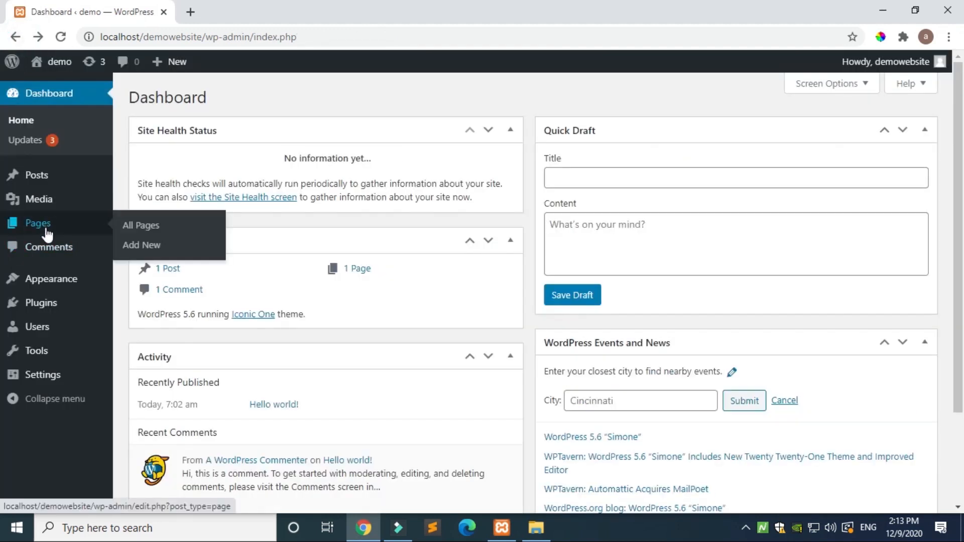
left_click(138, 229)
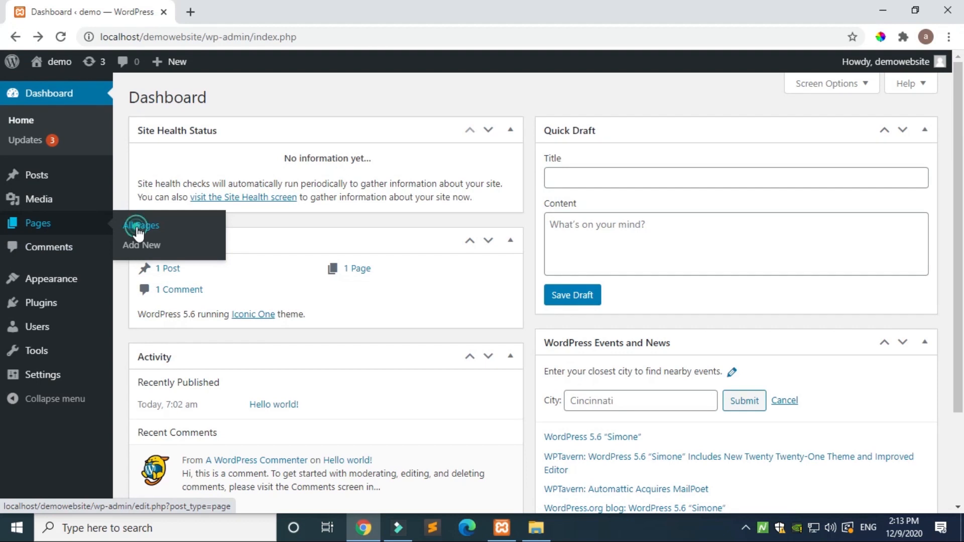